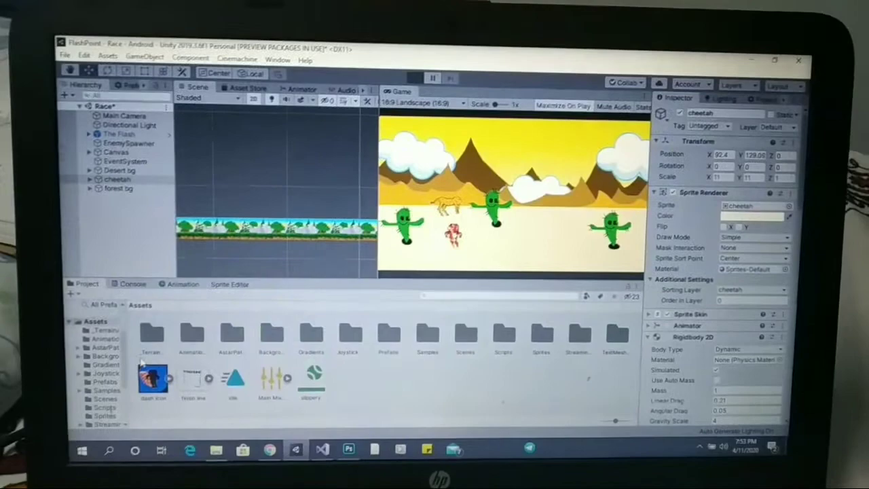
# Test-run the race level full-screen, steering the runner forward, left and right with the joystick, then stop
pyautogui.hotkey('shift', 'space')
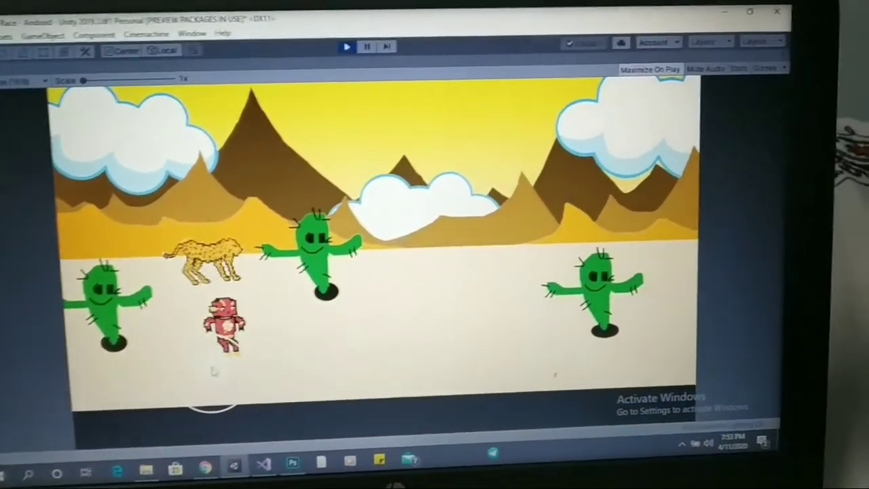
pyautogui.moveTo(212, 370); pyautogui.dragTo(382, 343)
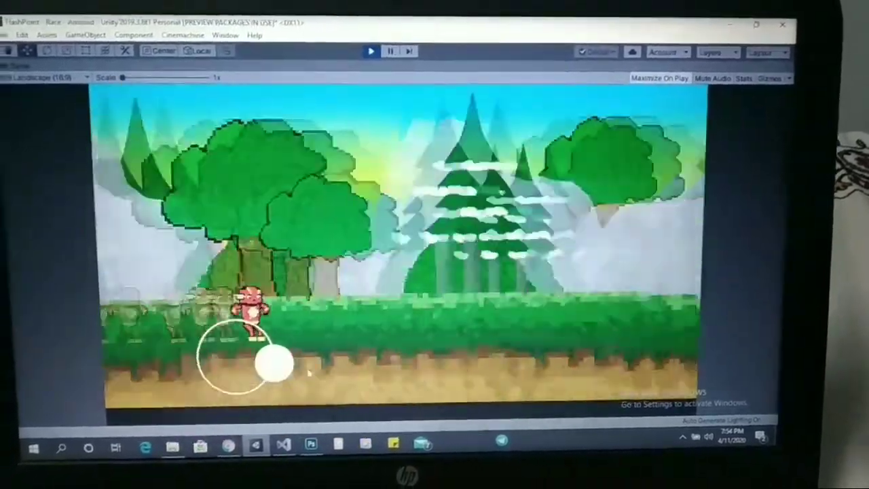
pyautogui.moveTo(309, 372); pyautogui.dragTo(311, 371)
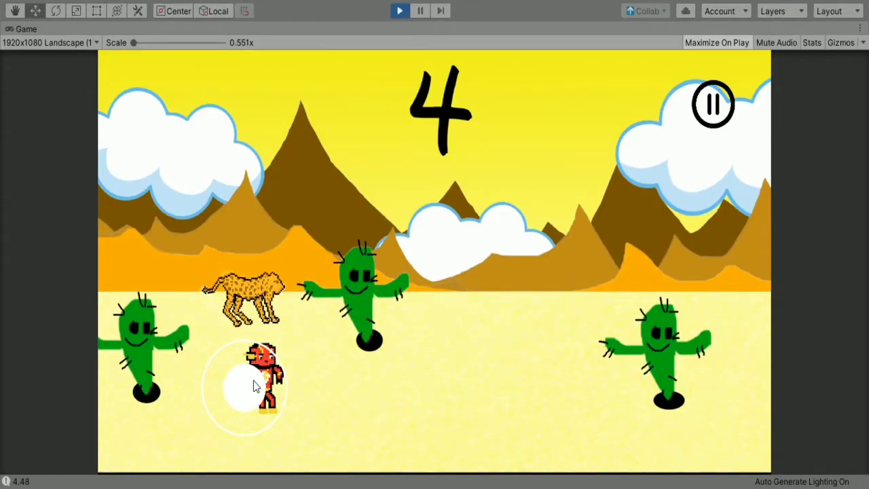
pyautogui.moveTo(254, 385)
pyautogui.mouseDown()
pyautogui.moveTo(382, 410)
pyautogui.moveTo(171, 381)
pyautogui.moveTo(333, 374)
pyautogui.moveTo(335, 363)
pyautogui.moveTo(343, 367)
pyautogui.moveTo(219, 382)
pyautogui.moveTo(368, 426)
pyautogui.moveTo(248, 388)
pyautogui.moveTo(226, 396)
pyautogui.moveTo(397, 396)
pyautogui.mouseUp()
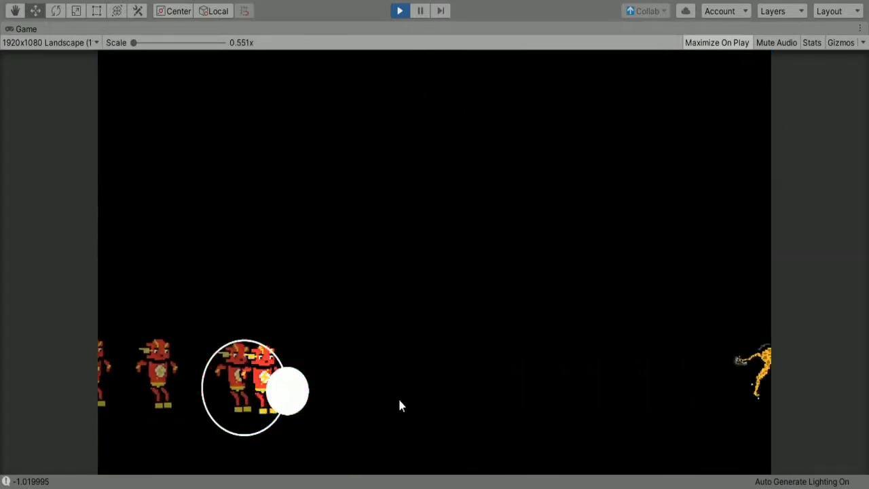
pyautogui.click(398, 12)
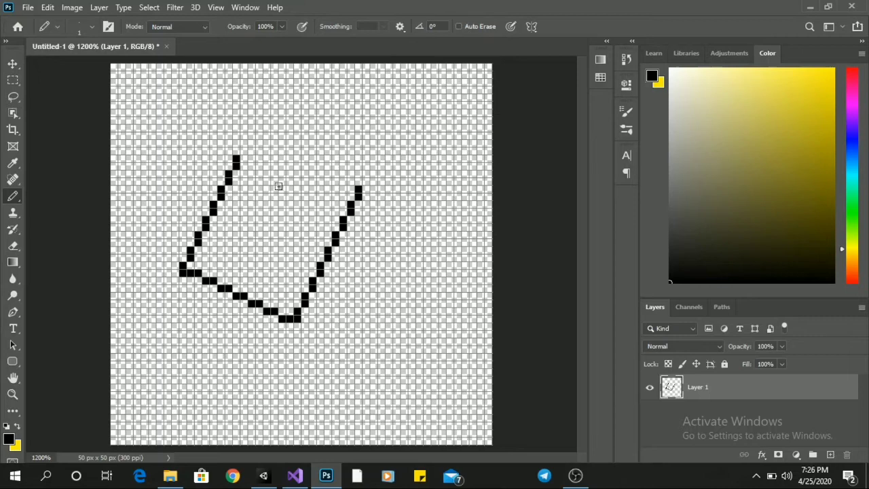
# Pencil the tilted box outline's top, right and side edges, undoing stray strokes
pyautogui.moveTo(336, 181); pyautogui.dragTo(251, 143)
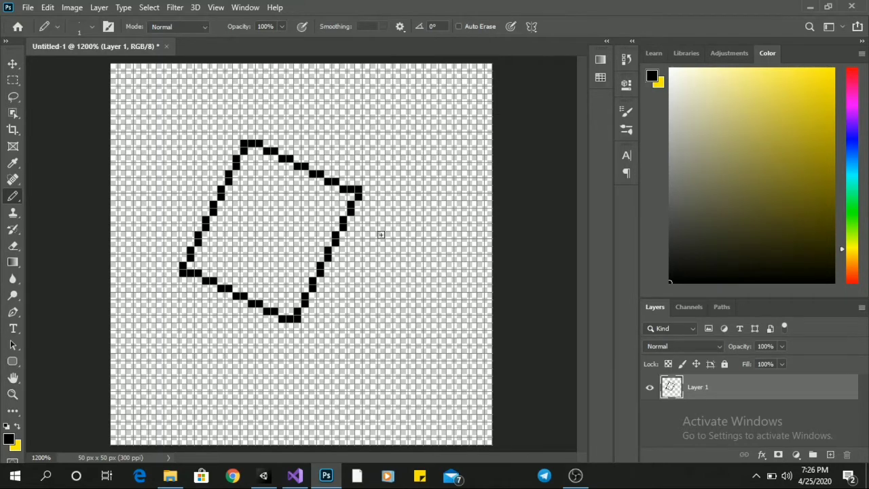
pyautogui.moveTo(364, 266); pyautogui.dragTo(387, 213)
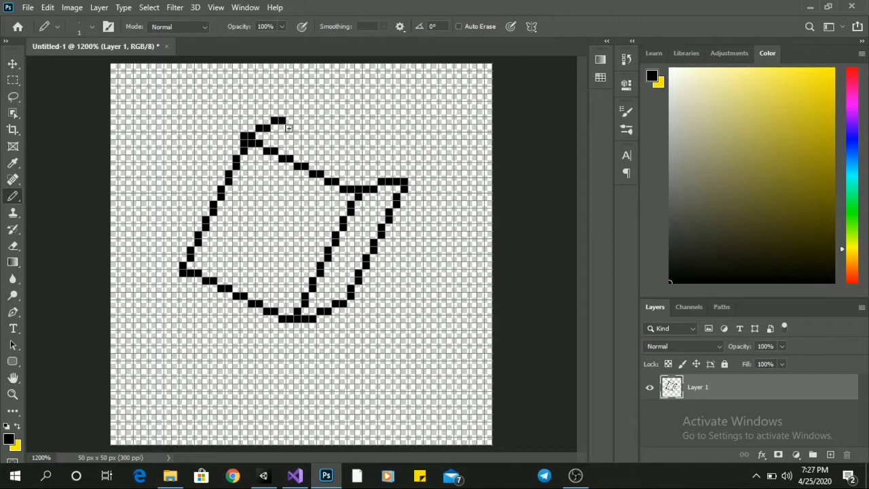
pyautogui.moveTo(355, 158); pyautogui.dragTo(403, 175)
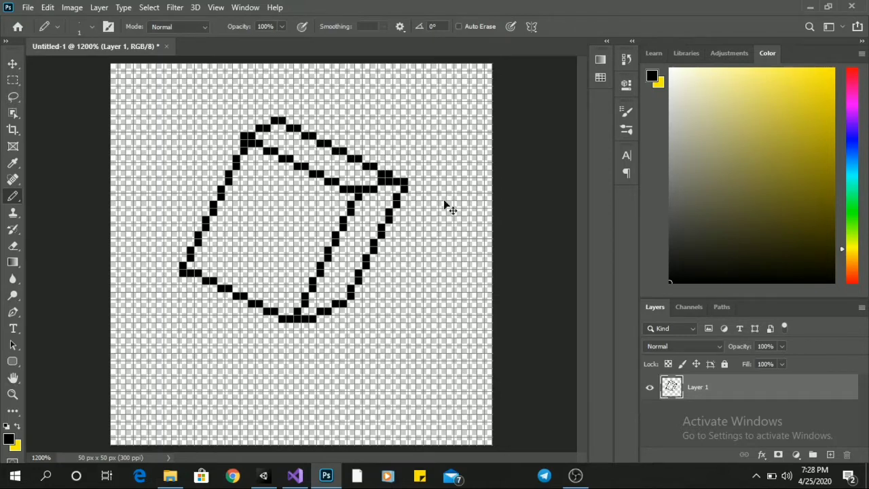
pyautogui.hotkey('ctrl', 'z')
pyautogui.hotkey('ctrl', 'z')
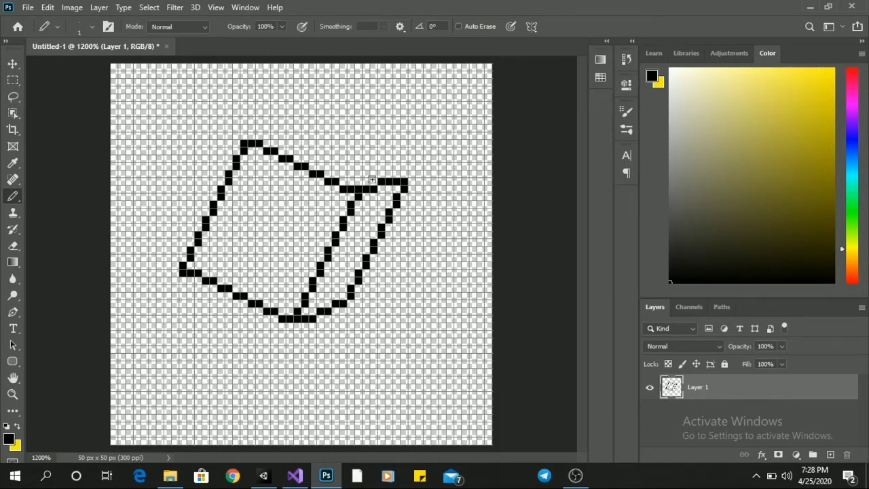
pyautogui.click(373, 180)
pyautogui.keyDown('shift'); pyautogui.click(401, 174); pyautogui.keyUp('shift')
pyautogui.moveTo(389, 165); pyautogui.dragTo(311, 128)
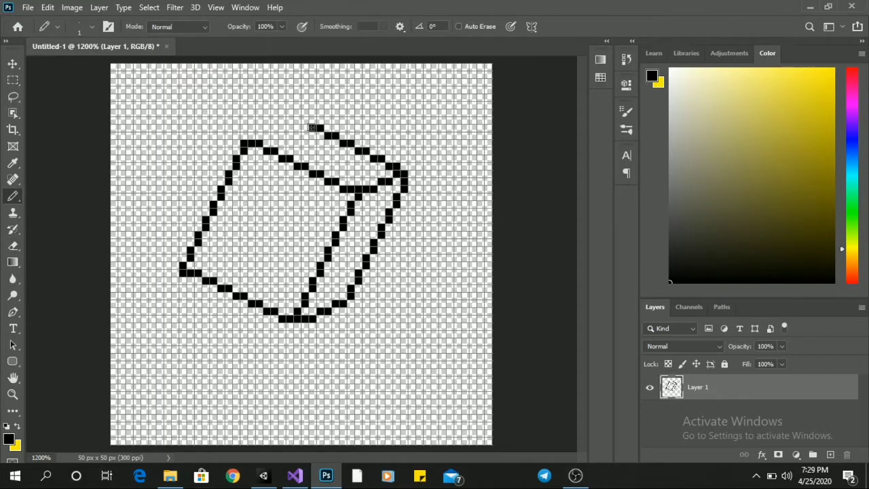
pyautogui.hotkey('ctrl', 'z')
# Draw a question mark with its dot on the front and two stripes on the side
pyautogui.moveTo(386, 211); pyautogui.dragTo(346, 227)
pyautogui.moveTo(371, 240); pyautogui.dragTo(331, 257)
pyautogui.moveTo(266, 194); pyautogui.dragTo(266, 243)
pyautogui.click(266, 264)
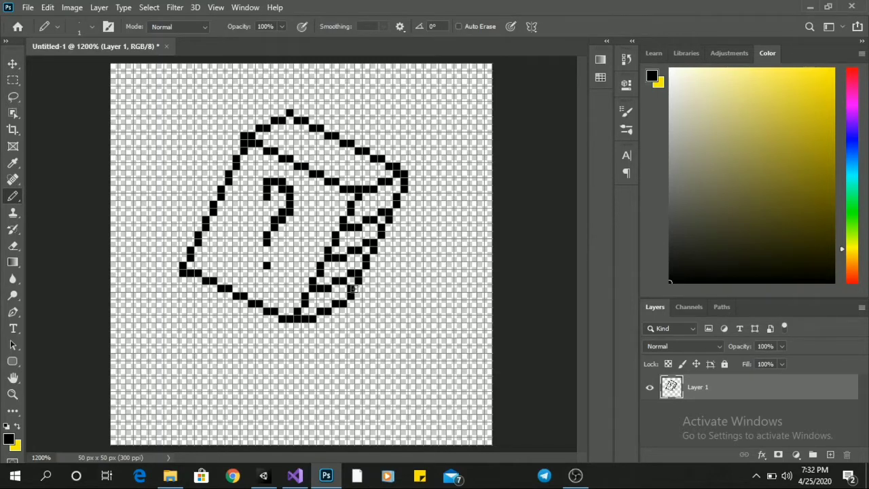
# Pick red and pencil-fill the box's front face
pyautogui.press('e')
pyautogui.click(852, 279)
pyautogui.click(833, 69)
pyautogui.press('b')
pyautogui.rightClick(356, 261)
pyautogui.moveTo(272, 190); pyautogui.dragTo(244, 257)
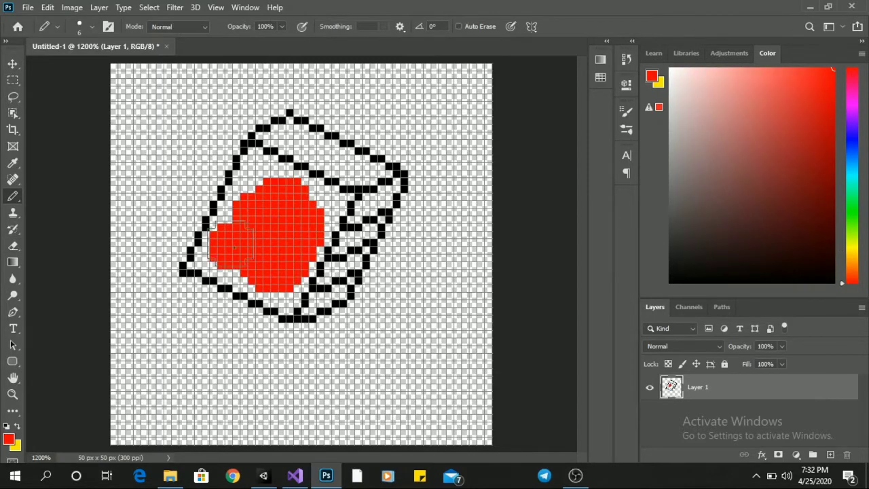
pyautogui.moveTo(319, 203)
pyautogui.mouseDown()
pyautogui.moveTo(275, 270)
pyautogui.moveTo(234, 177)
pyautogui.moveTo(210, 272)
pyautogui.moveTo(298, 299)
pyautogui.moveTo(319, 218)
pyautogui.mouseUp()
# Finish the front and fill the side face red, including edge pixels
pyautogui.rightClick(285, 225)
pyautogui.moveTo(366, 242); pyautogui.dragTo(298, 242)
pyautogui.press('Return')
pyautogui.moveTo(197, 261); pyautogui.dragTo(285, 163)
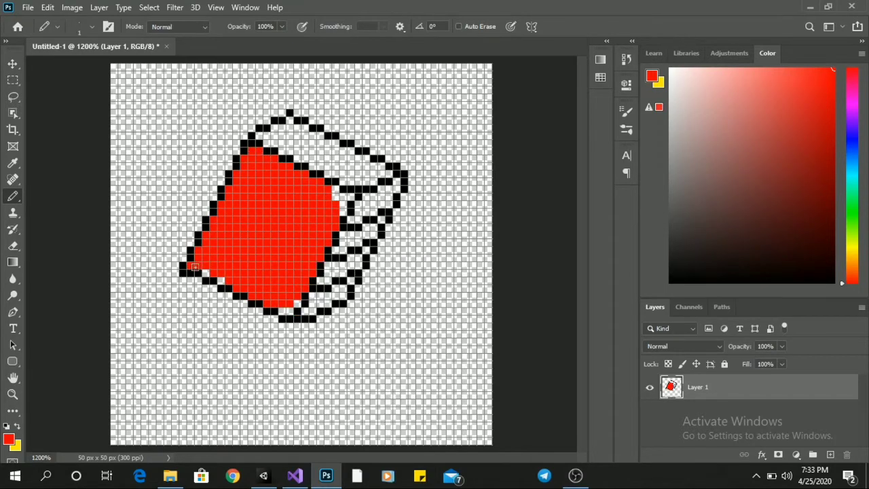
pyautogui.moveTo(346, 201)
pyautogui.mouseDown()
pyautogui.moveTo(281, 309)
pyautogui.moveTo(367, 245)
pyautogui.moveTo(377, 197)
pyautogui.moveTo(397, 180)
pyautogui.mouseUp()
# Paint the top face pale yellow and draw white GEO lettering on the front
pyautogui.click(851, 247)
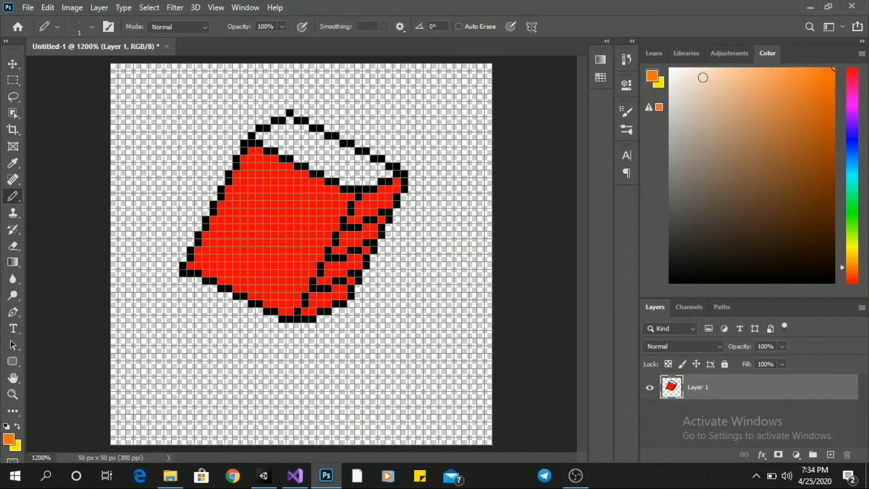
pyautogui.click(725, 73)
pyautogui.moveTo(264, 141)
pyautogui.mouseDown()
pyautogui.moveTo(351, 152)
pyautogui.moveTo(390, 178)
pyautogui.mouseUp()
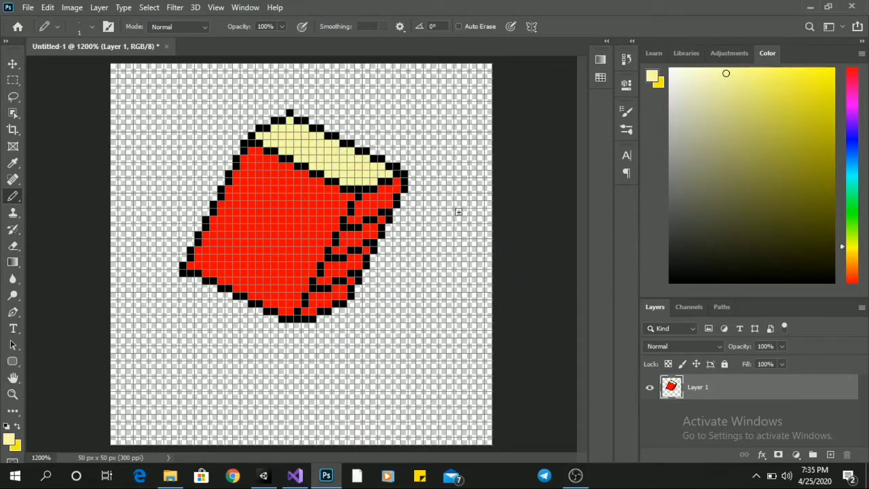
pyautogui.moveTo(221, 235); pyautogui.dragTo(221, 212)
pyautogui.moveTo(221, 211); pyautogui.dragTo(319, 237)
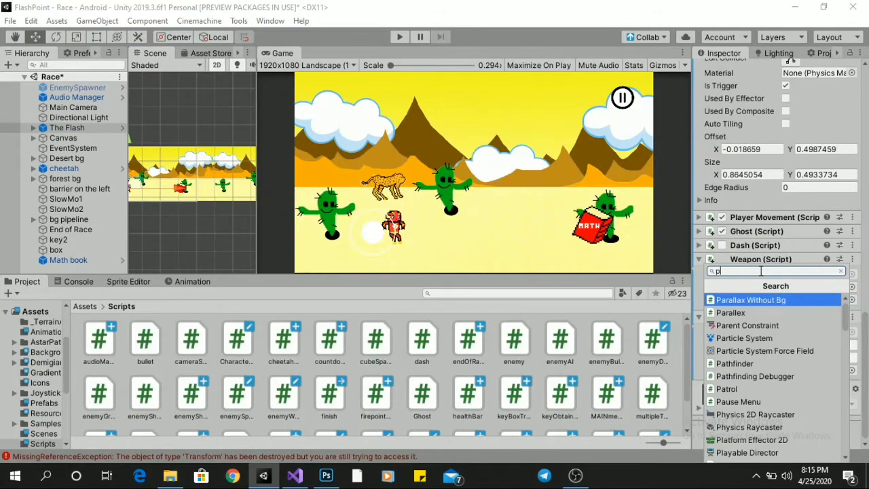
# Create a new Phasing script and attach it to The Flash
pyautogui.write('asin')
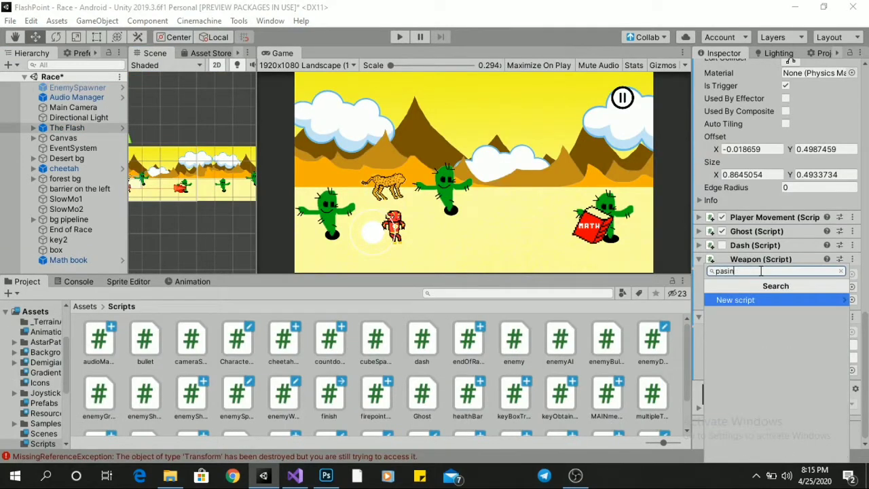
pyautogui.press('BackSpace')
pyautogui.press('BackSpace')
pyautogui.press('BackSpace')
pyautogui.press('BackSpace')
pyautogui.write('ha')
pyautogui.press('Return')
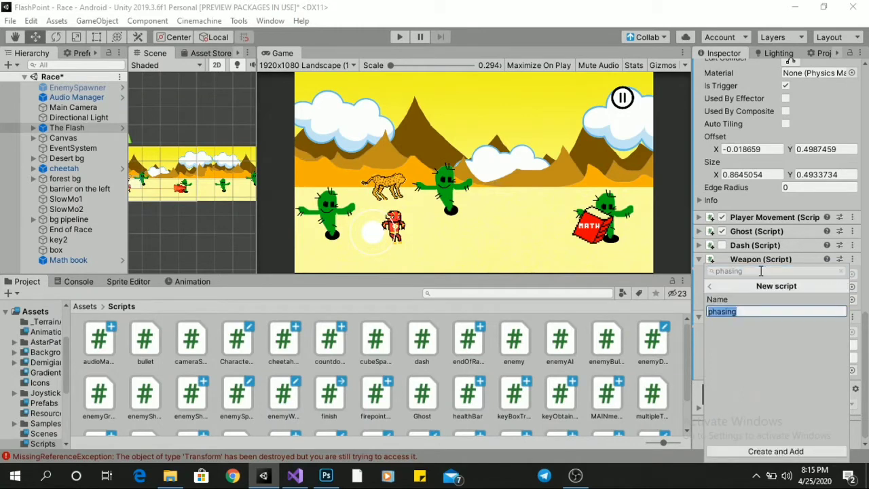
pyautogui.press('Return')
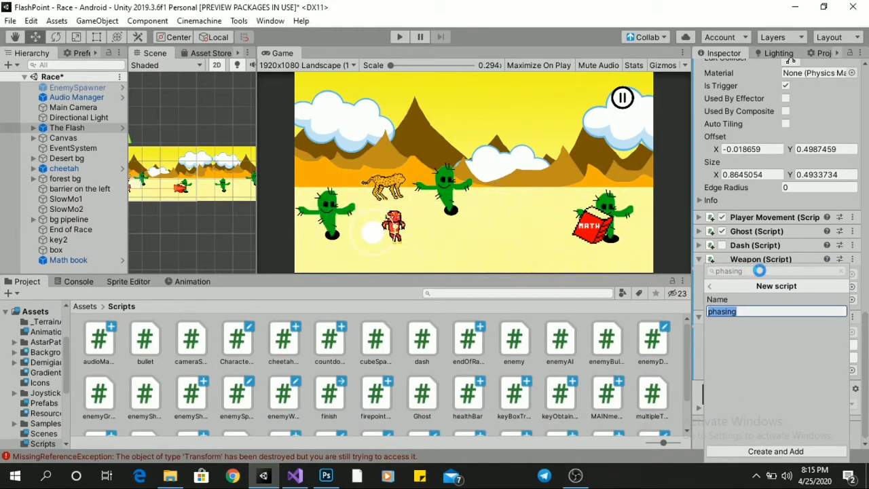
pyautogui.scroll(-5, 753, 372)
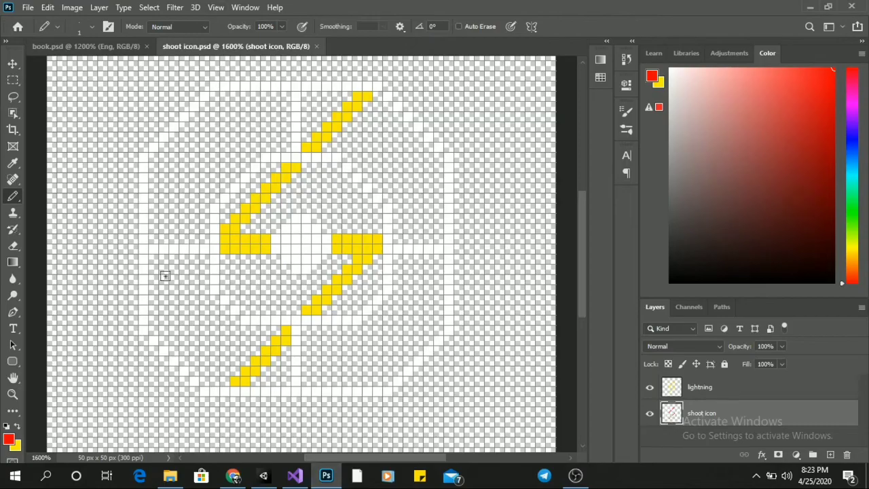
# Erase and hide the lightning layer, then make the shoot icon layer active
pyautogui.press('e')
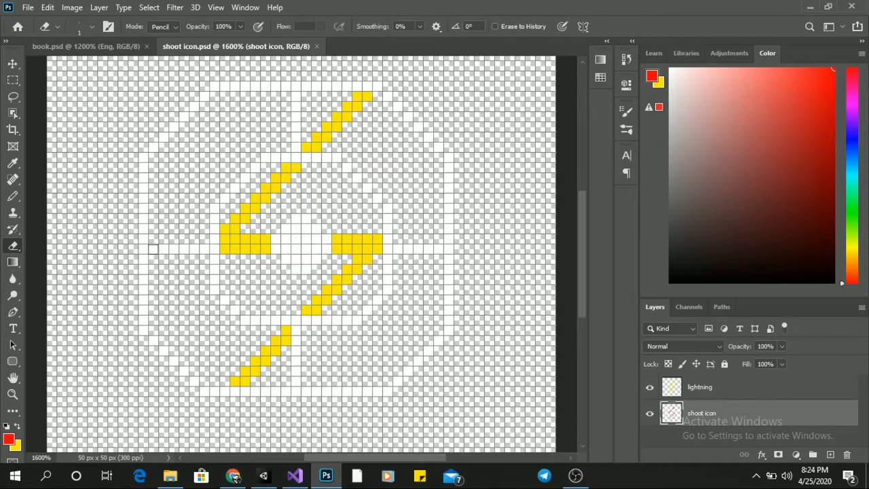
pyautogui.click(305, 250)
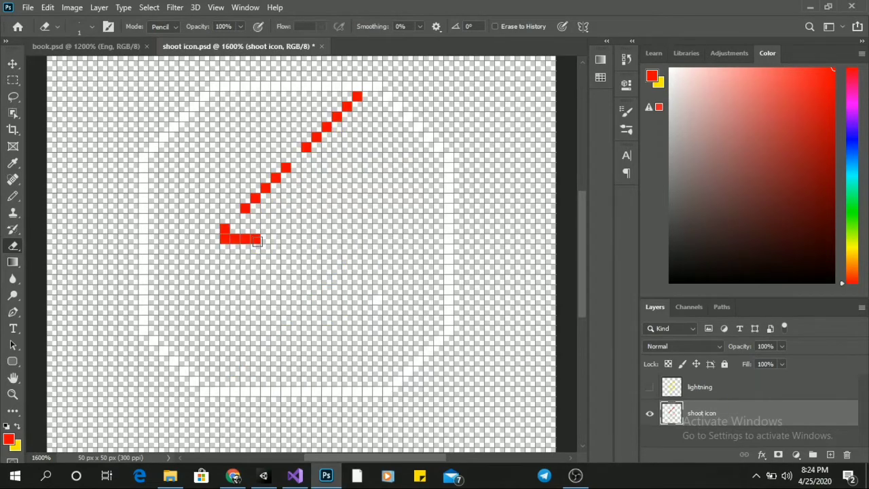
pyautogui.click(13, 197)
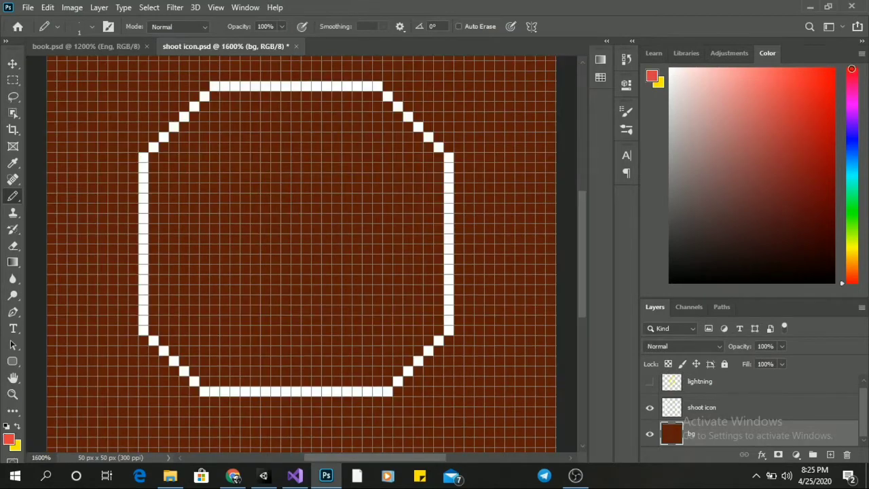
pyautogui.click(701, 407)
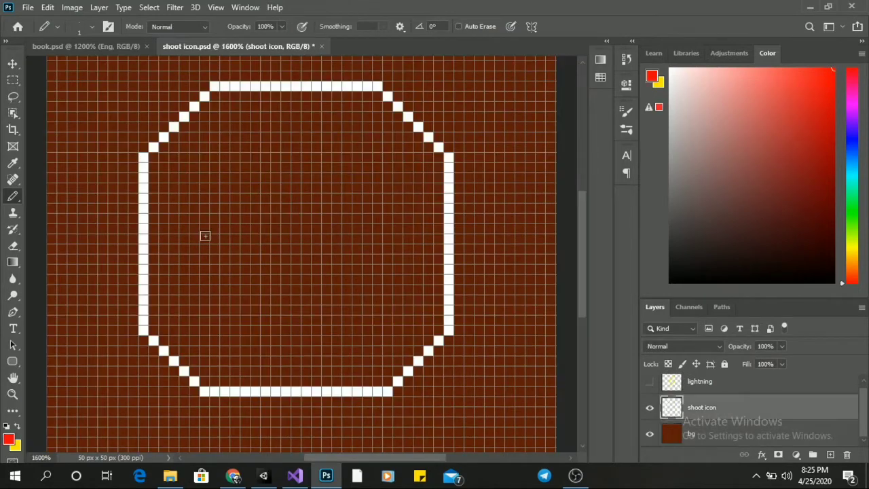
# Draw the red octagon outline and spell PHASE inside it in red
pyautogui.moveTo(144, 156)
pyautogui.mouseDown()
pyautogui.moveTo(197, 384)
pyautogui.moveTo(301, 391)
pyautogui.moveTo(418, 363)
pyautogui.moveTo(449, 156)
pyautogui.moveTo(311, 85)
pyautogui.moveTo(155, 144)
pyautogui.mouseUp()
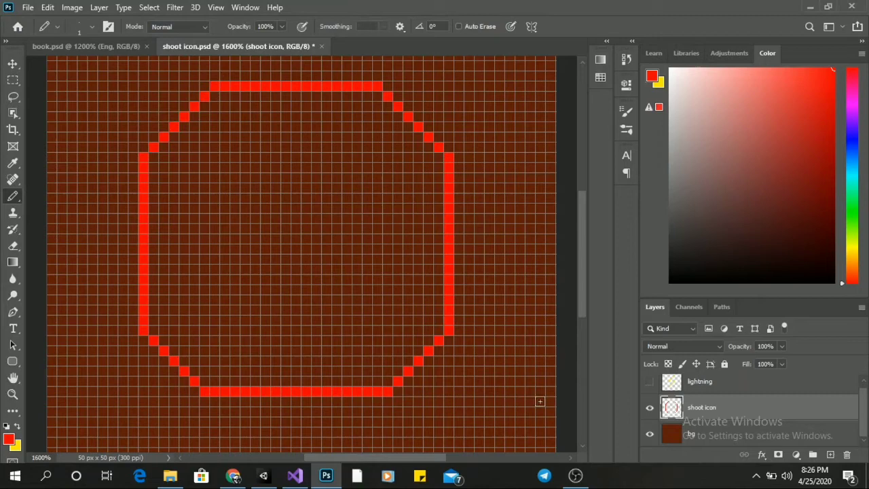
pyautogui.moveTo(174, 178)
pyautogui.mouseDown()
pyautogui.moveTo(174, 299)
pyautogui.moveTo(179, 218)
pyautogui.mouseUp()
pyautogui.moveTo(224, 177); pyautogui.dragTo(224, 299)
pyautogui.moveTo(229, 237); pyautogui.dragTo(255, 238)
pyautogui.moveTo(266, 178)
pyautogui.mouseDown()
pyautogui.moveTo(266, 298)
pyautogui.moveTo(316, 278)
pyautogui.mouseUp()
pyautogui.moveTo(291, 239); pyautogui.dragTo(312, 239)
pyautogui.moveTo(372, 178)
pyautogui.mouseDown()
pyautogui.moveTo(334, 177)
pyautogui.moveTo(332, 300)
pyautogui.mouseUp()
pyautogui.moveTo(421, 178); pyautogui.dragTo(420, 299)
pyautogui.moveTo(391, 237); pyautogui.dragTo(418, 238)
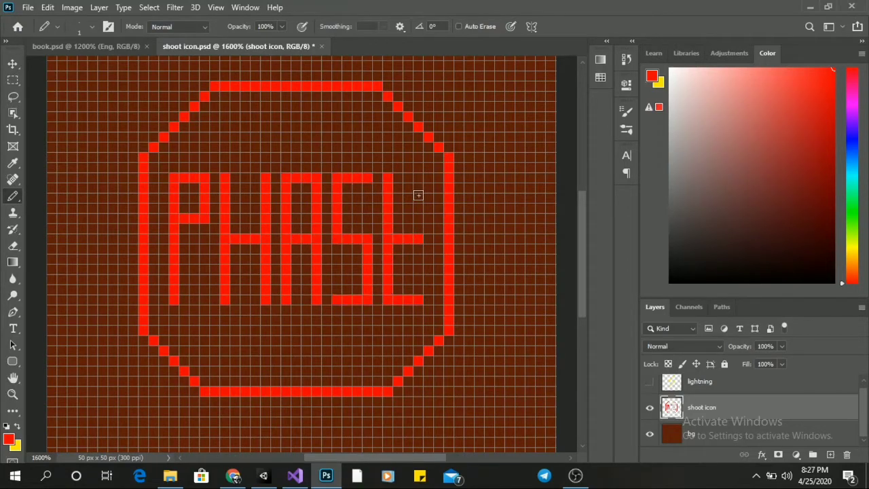
pyautogui.hotkey('ctrl', '-')
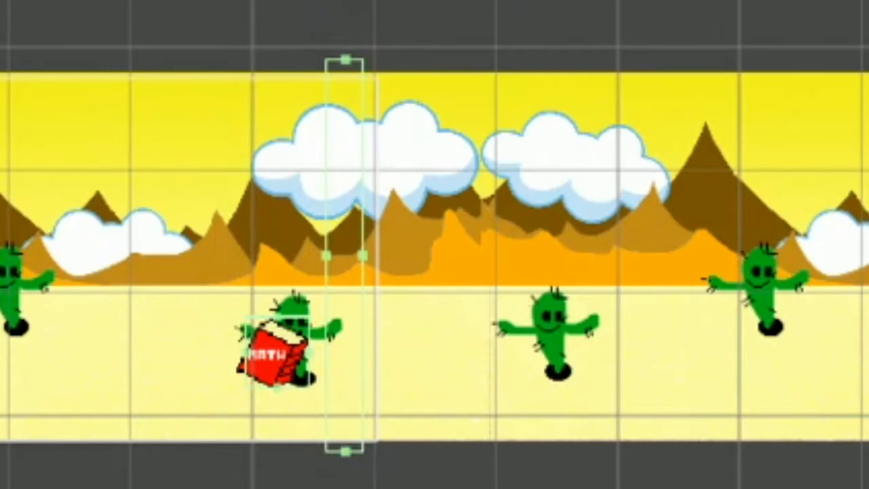
# Switch to the Move tool to position the scene objects
pyautogui.press('w')
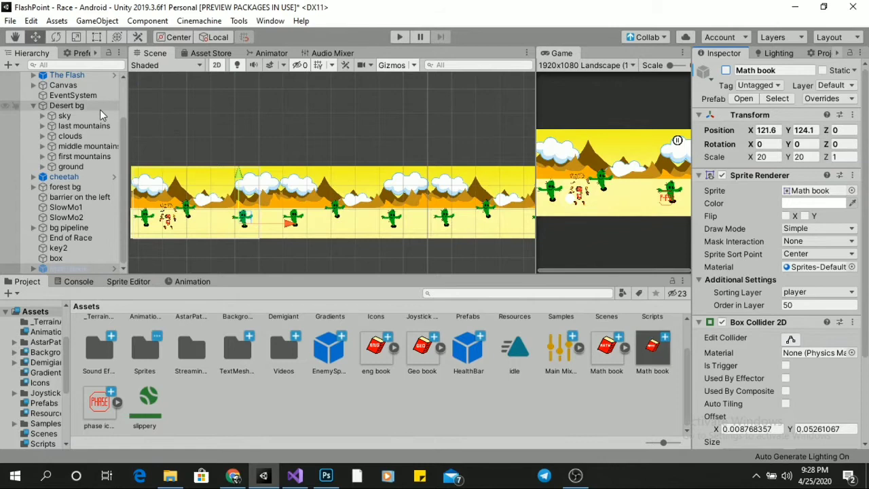
# Set the enemy spawner's spawn limit to 3 and test-run the race
pyautogui.scroll(3, 82, 103)
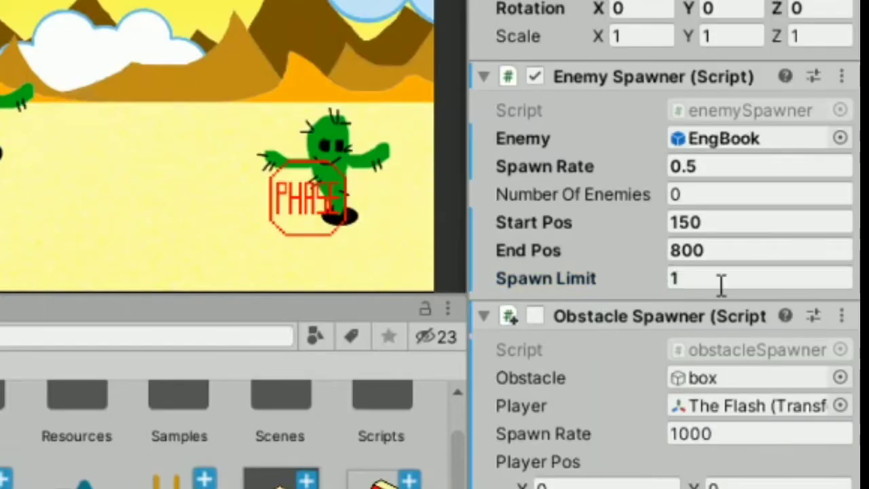
pyautogui.press('Return')
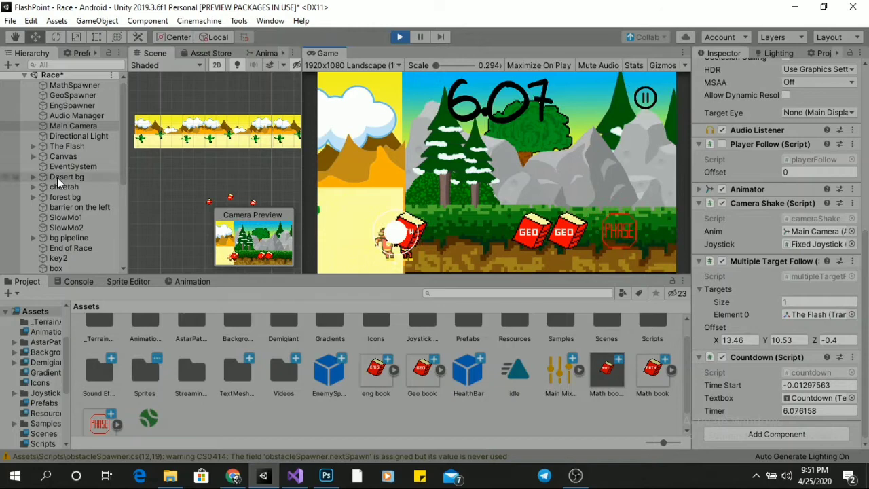
pyautogui.moveTo(399, 234)
pyautogui.mouseDown()
pyautogui.moveTo(634, 239)
pyautogui.moveTo(535, 249)
pyautogui.moveTo(565, 242)
pyautogui.mouseUp()
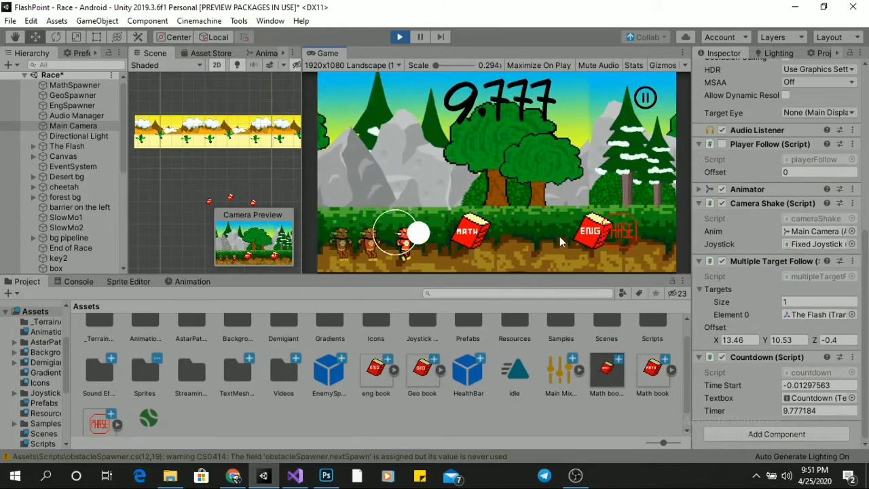
pyautogui.click(398, 38)
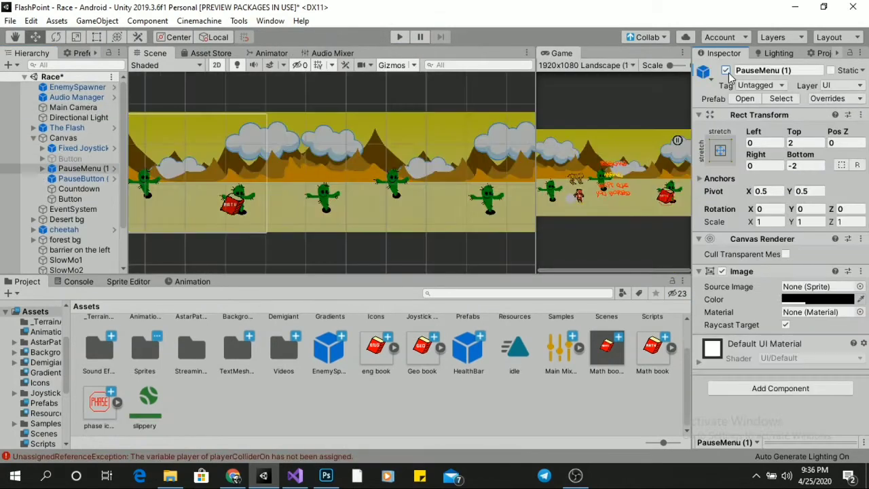
# Narrow the ResumeButton, duplicate it as RestartButton and select its label text
pyautogui.press('f')
pyautogui.click(342, 146)
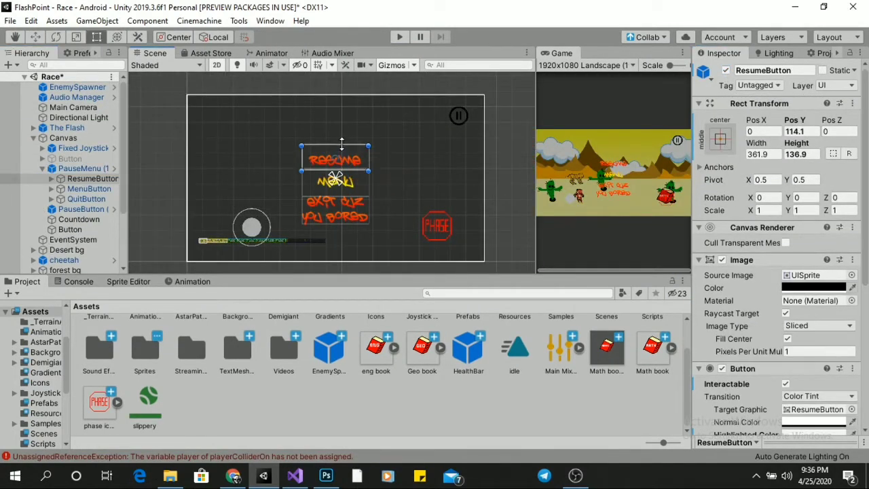
pyautogui.click(88, 189)
pyautogui.moveTo(368, 163); pyautogui.dragTo(364, 161)
pyautogui.hotkey('ctrl', 'd')
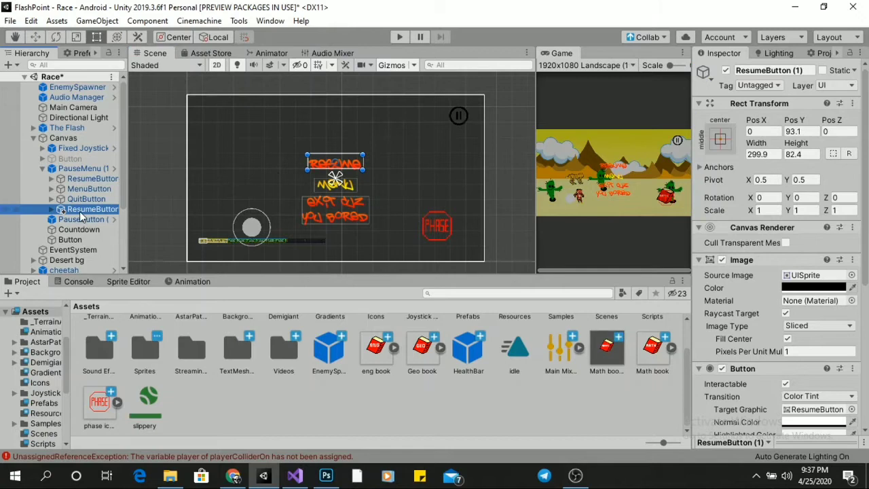
pyautogui.press('Return')
pyautogui.click(89, 219)
pyautogui.click(743, 293)
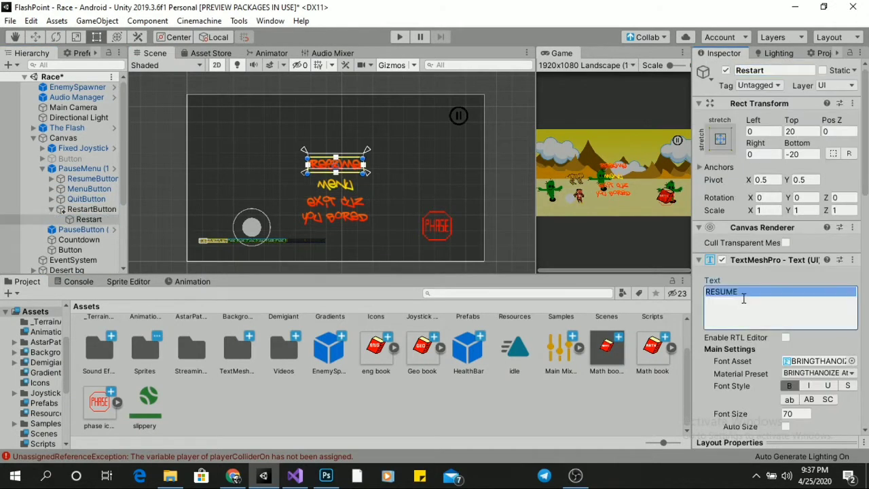
# Reposition RestartButton below RESUME and select its Restart label
pyautogui.press('w')
pyautogui.click(88, 188)
pyautogui.click(92, 209)
pyautogui.click(89, 189)
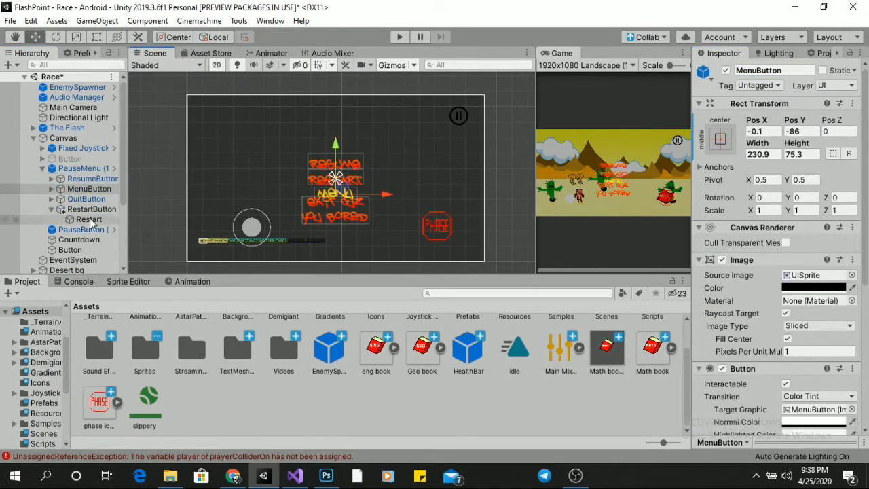
pyautogui.click(88, 178)
pyautogui.click(88, 209)
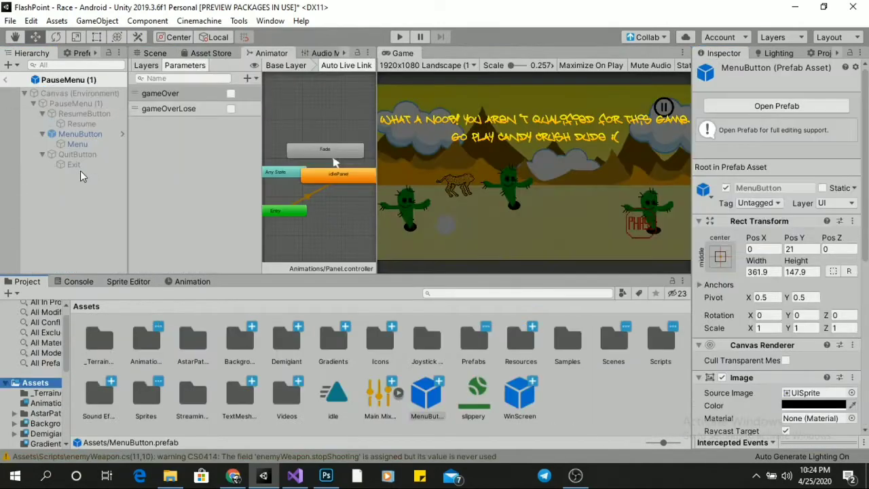
# Hook the lose-screen Menu button to the main-menu function and relabel quit 'GO TO PLAY CANDY CRUSH'
pyautogui.click(91, 235)
pyautogui.scroll(-5, 774, 272)
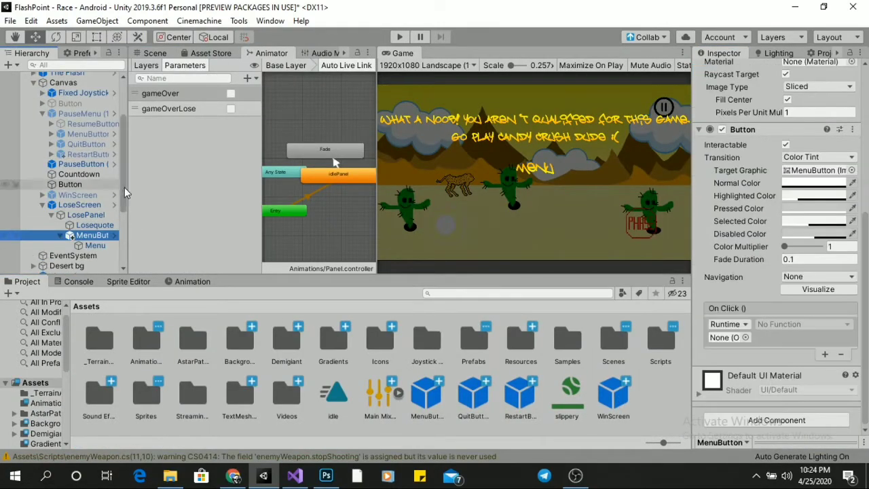
pyautogui.click(803, 323)
pyautogui.click(660, 371)
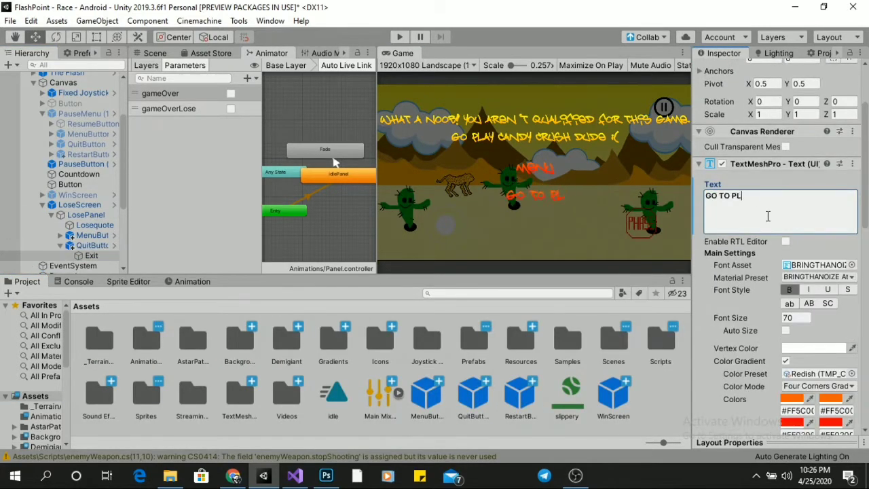
pyautogui.write('AY CANDT CRUSH')
pyautogui.click(155, 53)
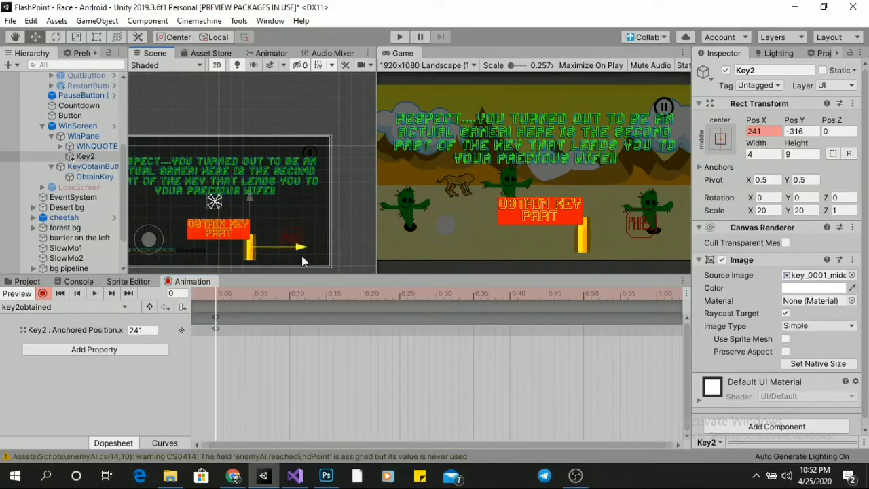
# Key Key2 sliding right and rotating 360 degrees on Z
pyautogui.moveTo(301, 255)
pyautogui.mouseDown()
pyautogui.moveTo(345, 256)
pyautogui.moveTo(271, 246)
pyautogui.mouseUp()
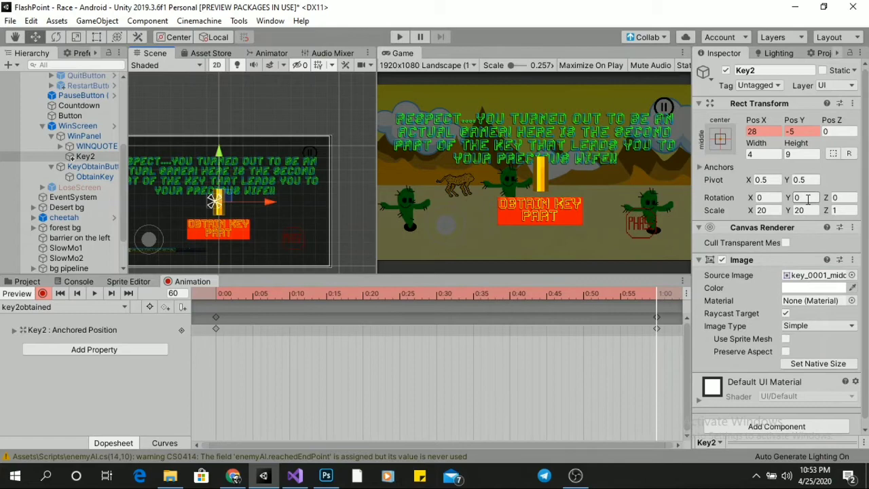
pyautogui.click(841, 197)
pyautogui.write('360')
pyautogui.press('Return')
pyautogui.scroll(-2, 614, 317)
# Key Key2's scale at 22 and move that keyframe earlier to about 1:10
pyautogui.click(602, 292)
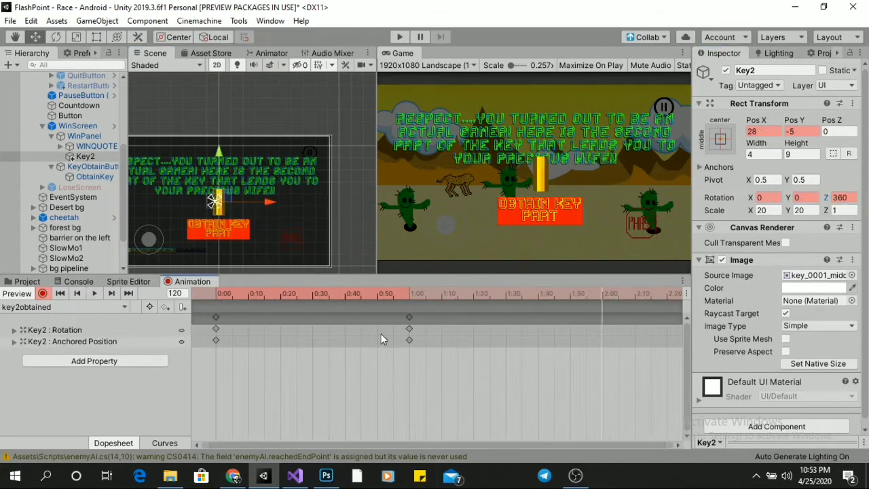
pyautogui.click(763, 211)
pyautogui.write('22')
pyautogui.moveTo(602, 316); pyautogui.dragTo(449, 315)
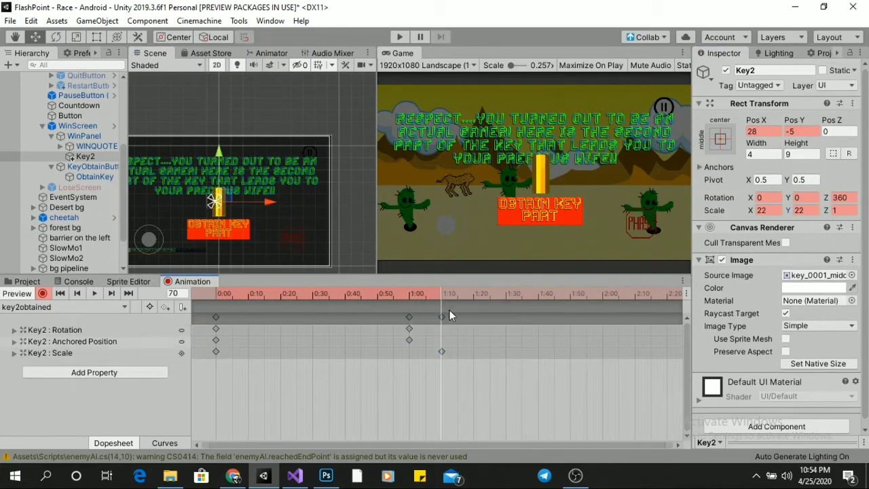
pyautogui.click(409, 294)
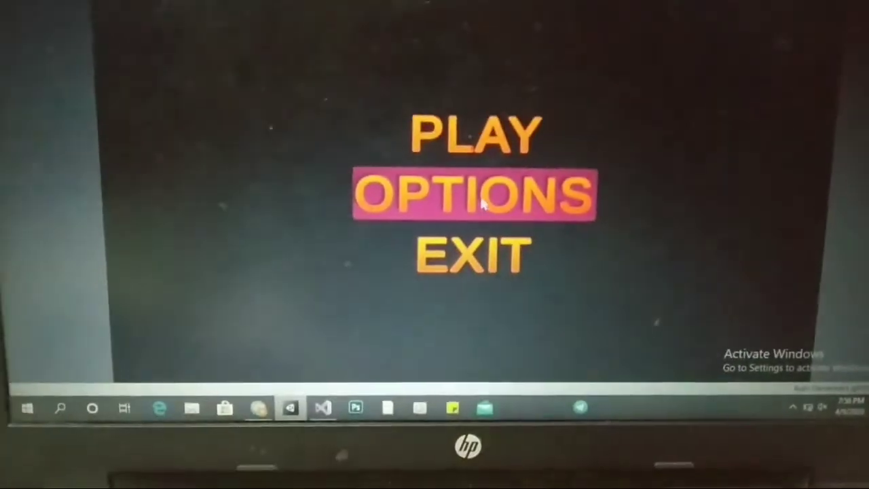
# Lower the game volume to about two-thirds from the OPTIONS screen
pyautogui.click(477, 239)
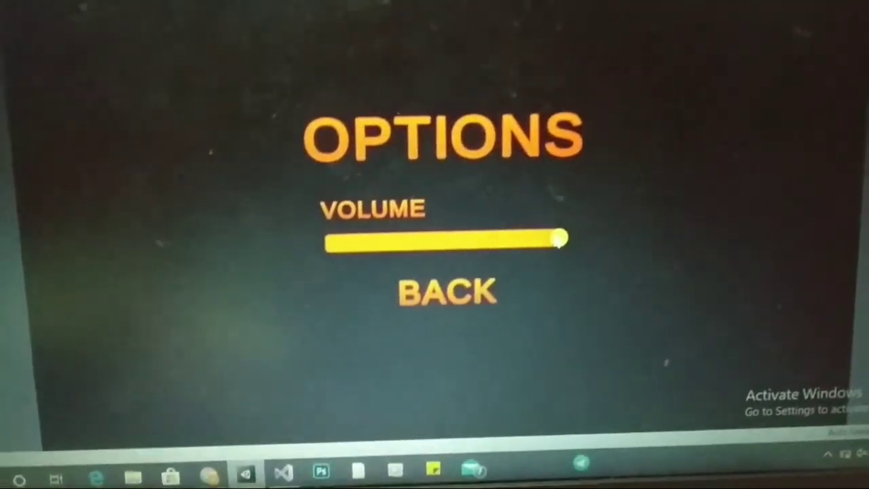
pyautogui.moveTo(538, 249)
pyautogui.mouseDown()
pyautogui.moveTo(489, 288)
pyautogui.moveTo(536, 278)
pyautogui.mouseUp()
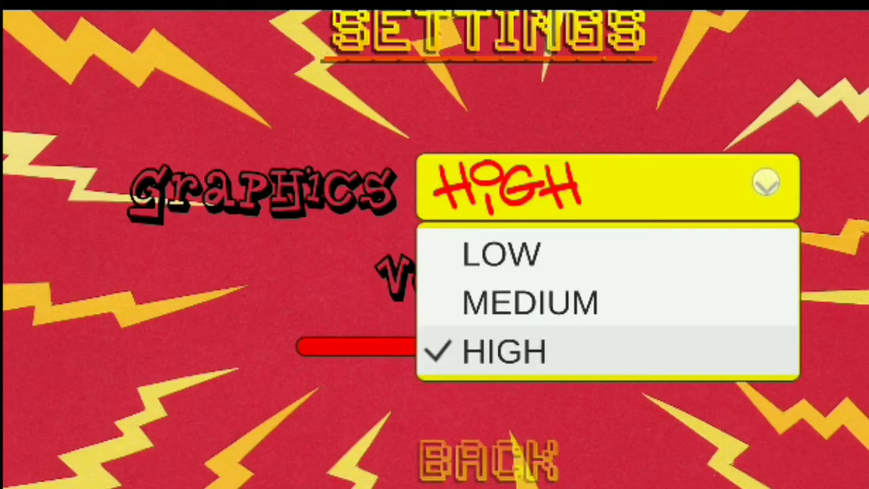
# Keep graphics on HIGH, return to the main menu, and start THE RACE level
pyautogui.click(466, 350)
pyautogui.click(489, 456)
pyautogui.click(794, 245)
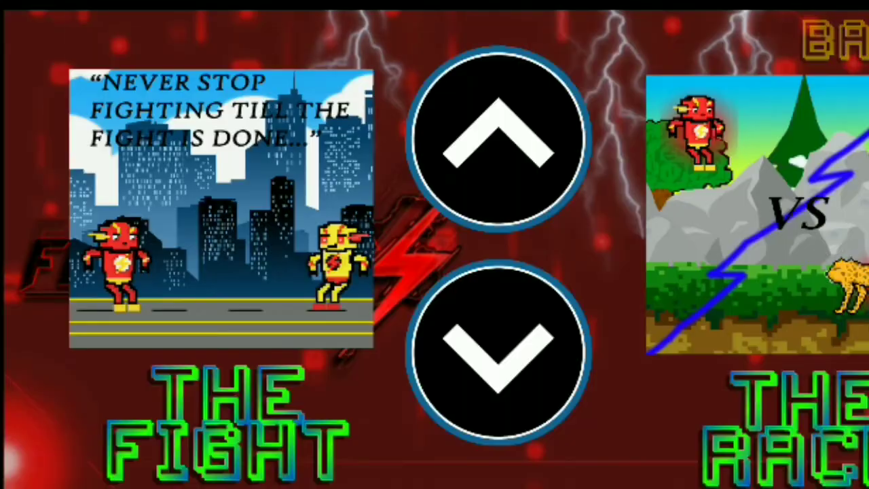
pyautogui.click(489, 456)
pyautogui.click(794, 244)
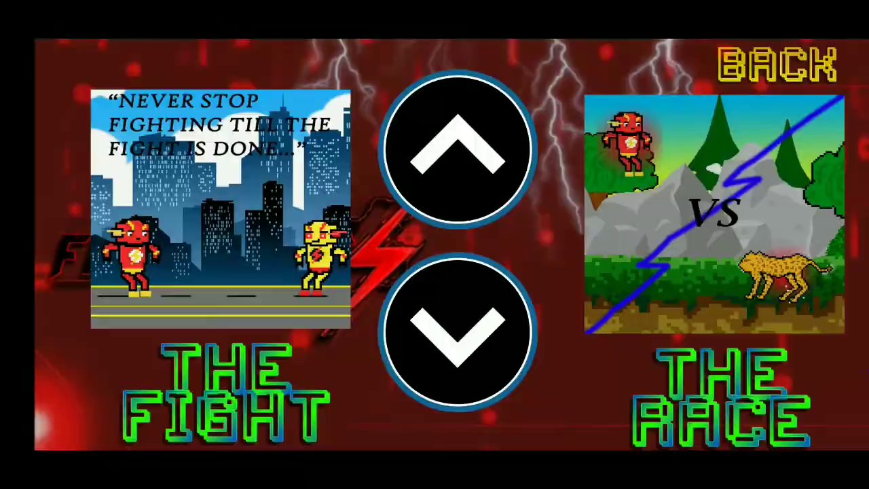
pyautogui.click(714, 213)
# Run the Flash right through the forest with the joystick and trigger PHASE
pyautogui.moveTo(163, 350); pyautogui.dragTo(226, 354)
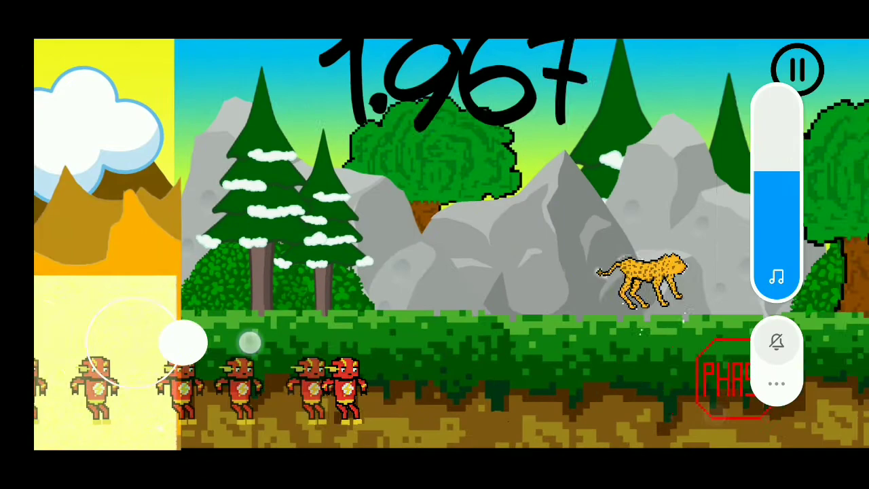
pyautogui.moveTo(248, 343); pyautogui.dragTo(285, 341)
pyautogui.click(712, 409)
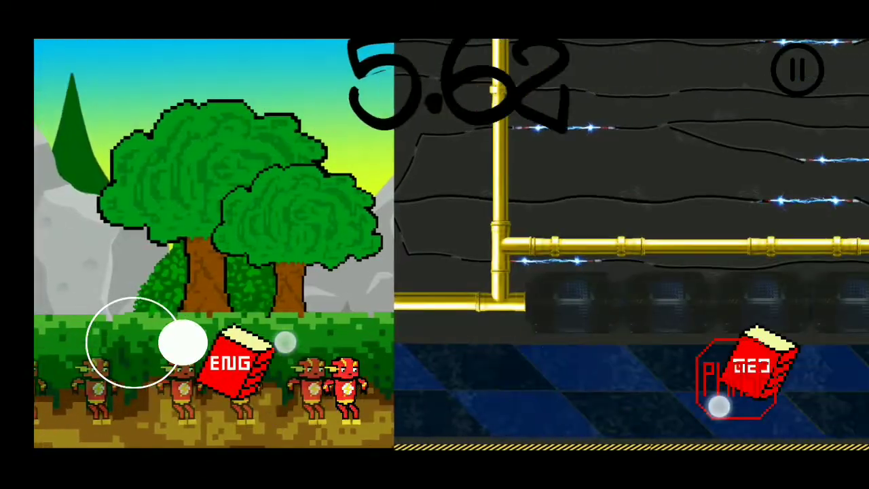